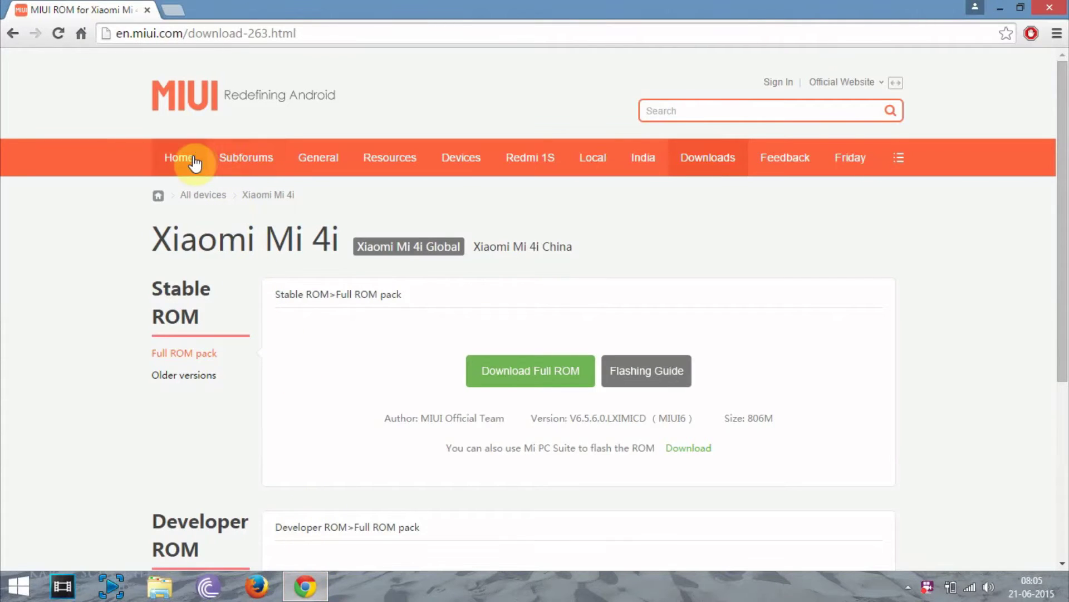
scroll(496, 406, "down", 3)
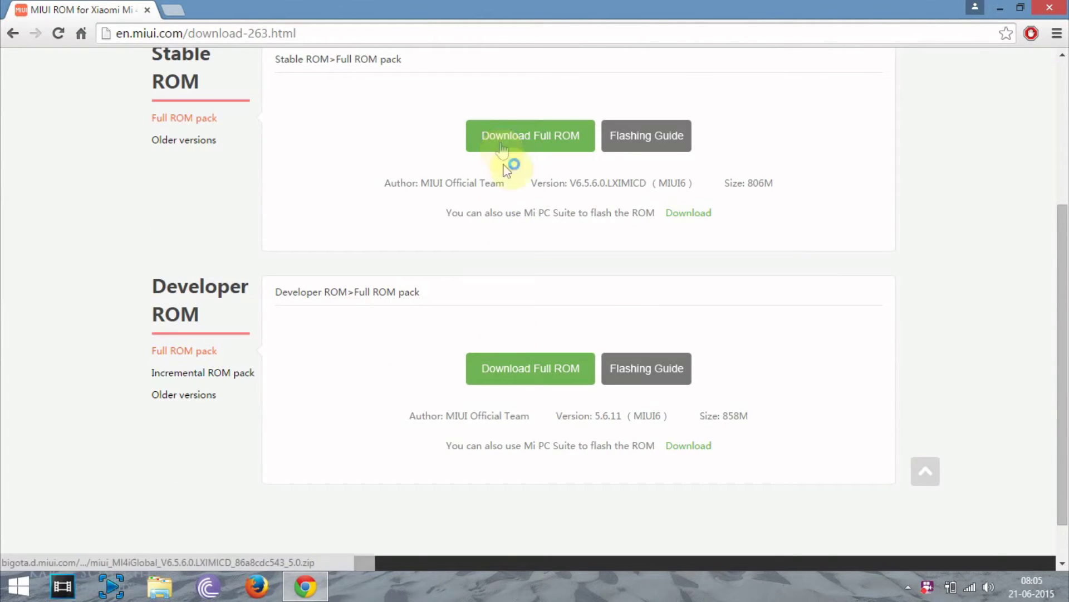
scroll(505, 160, "up", 1)
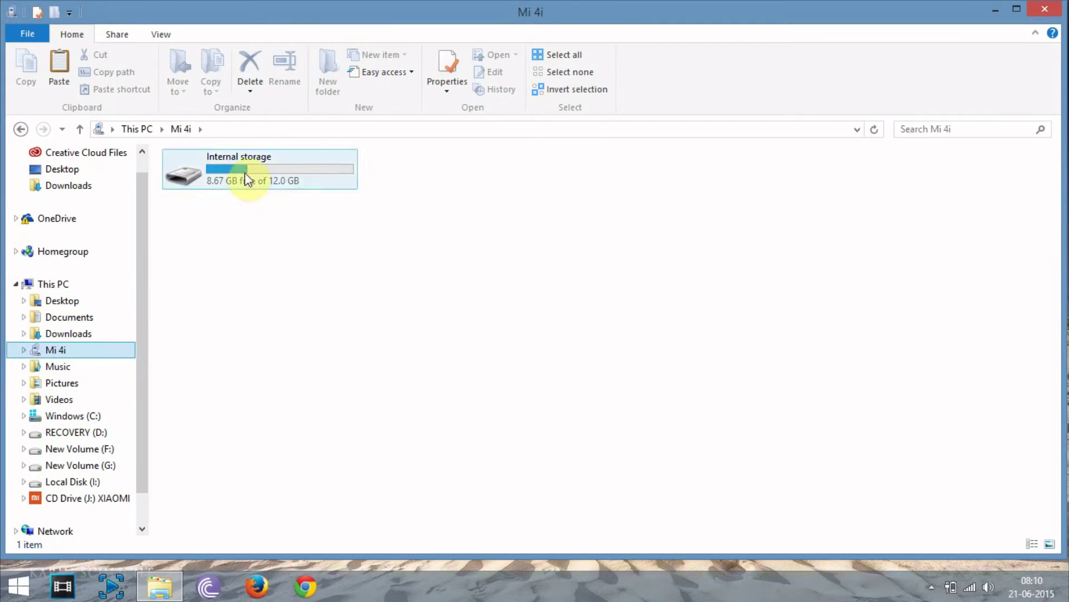
Open the Mi 4i's internal storage holding the MIUI 5.6.11 Mi4iGlobal ROM ZIP
double_click(245, 173)
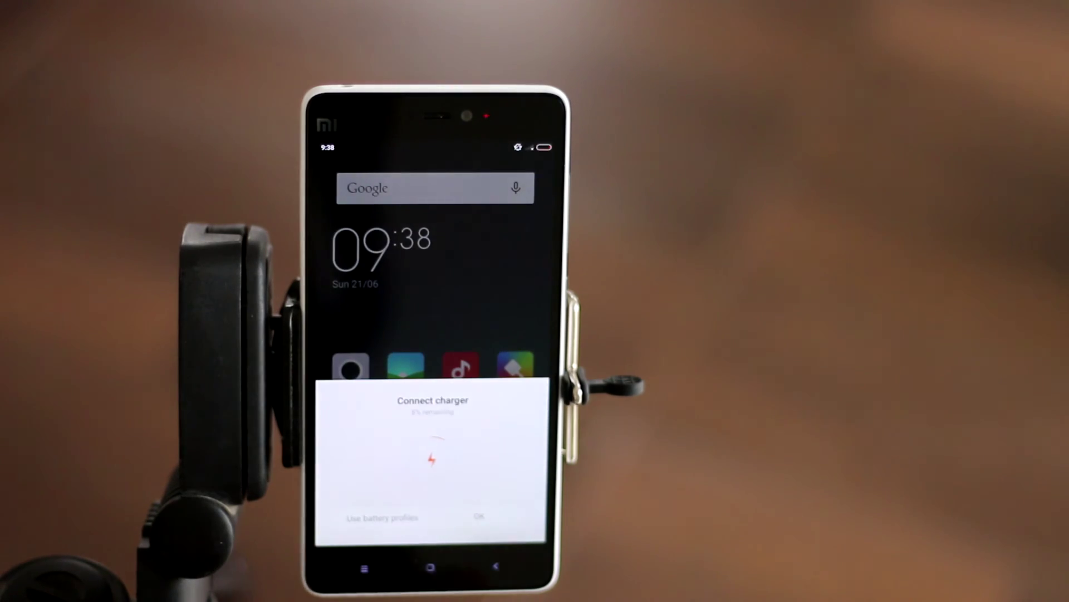
Unlock past the charger warning and swipe to the second home page, showing no SuperUser app
left_click_drag(453, 526, 453, 293)
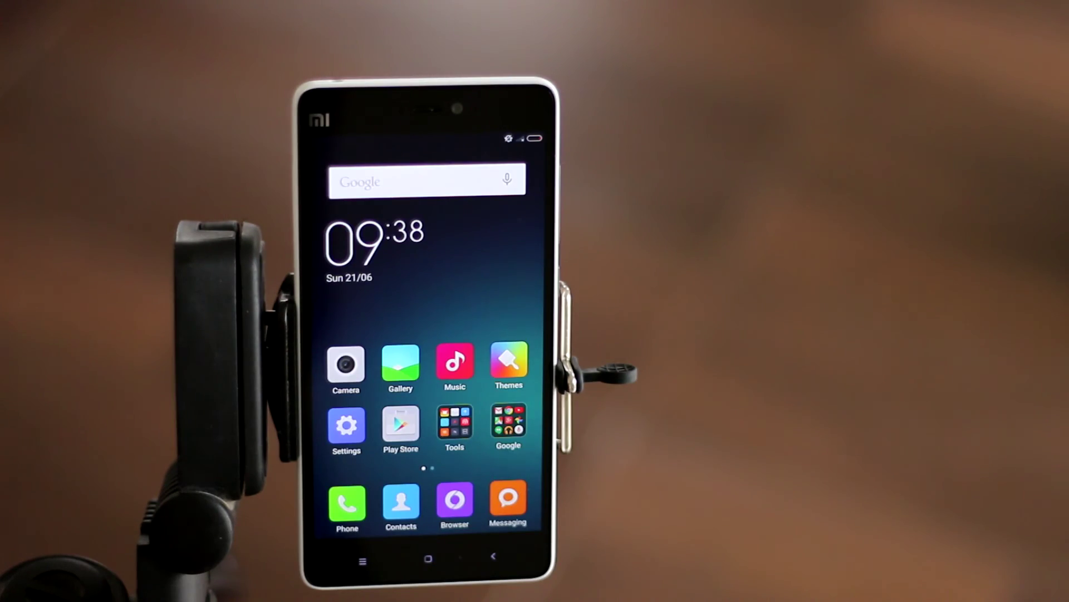
left_click_drag(502, 376, 352, 376)
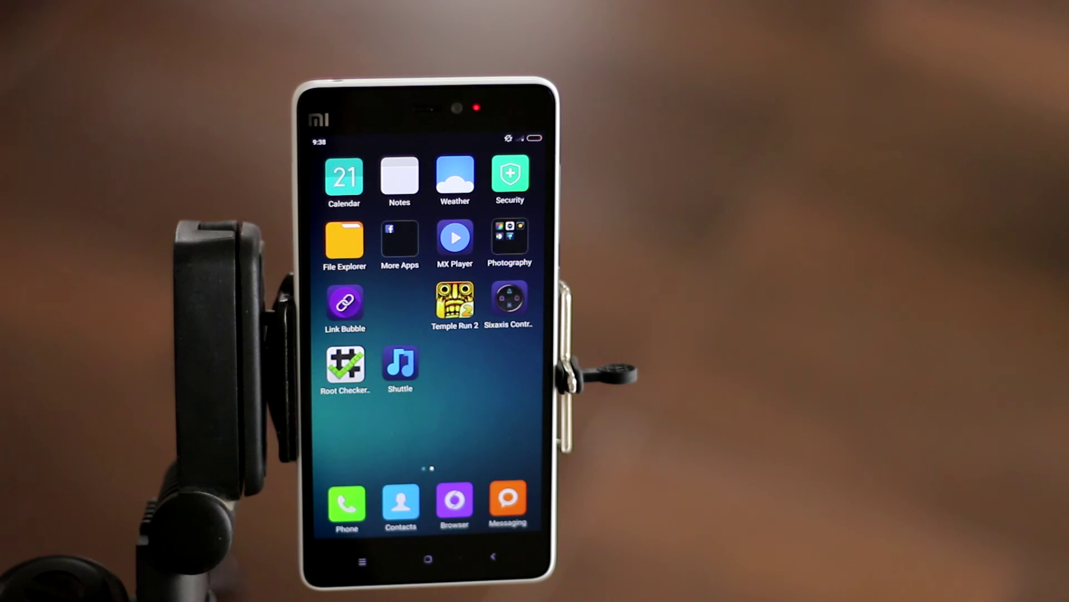